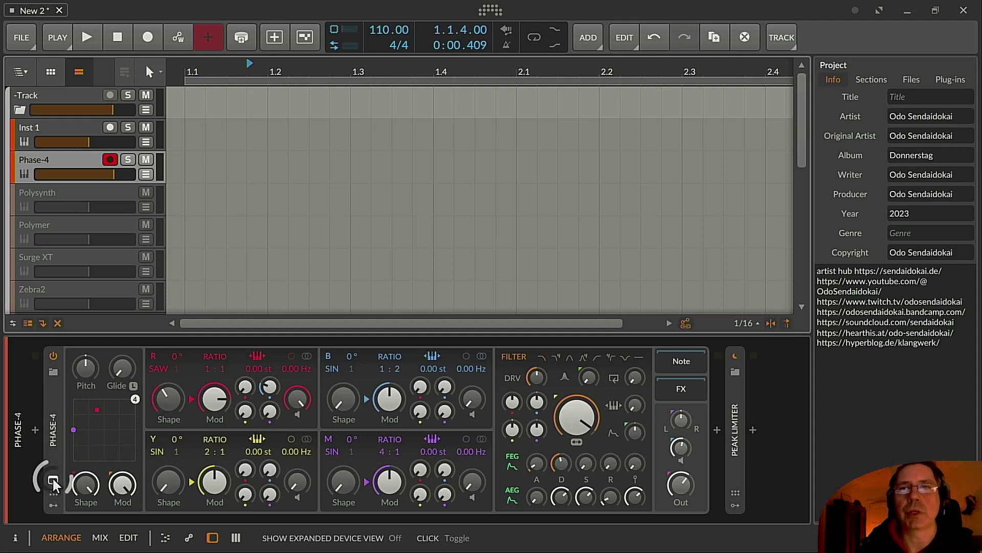
- Open the Phase-4 expanded device view and give oscillators R and B the SAW shape at nearly full shaping amount
left_click(53, 480)
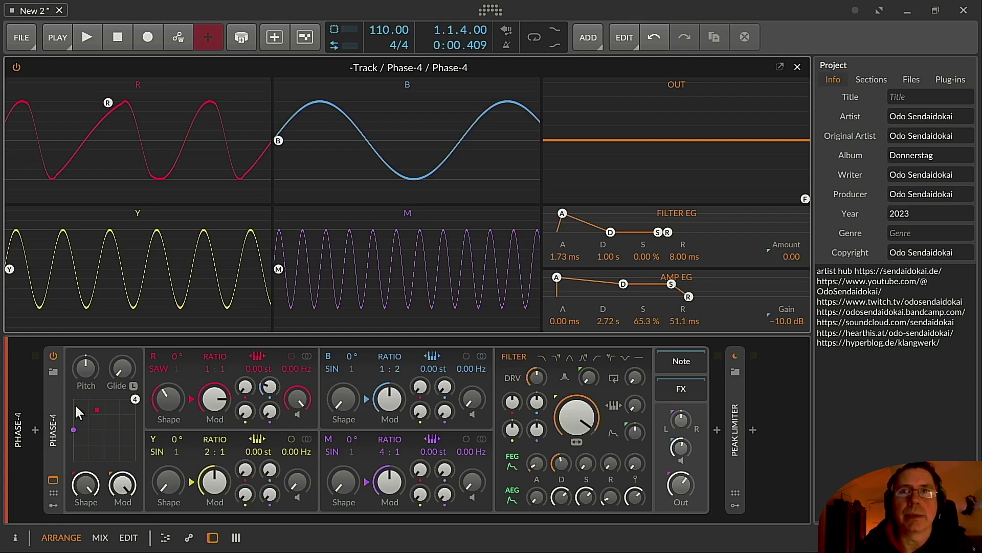
mouse_move(165, 399)
left_mouse_down()
mouse_move(160, 381)
mouse_move(160, 409)
mouse_move(169, 307)
left_mouse_up()
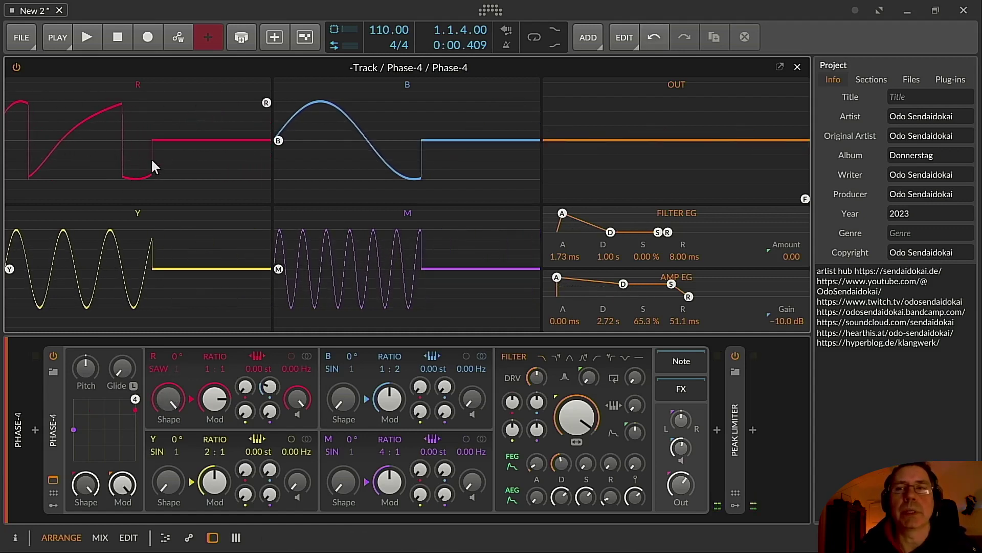
left_click_drag(332, 367, 333, 359)
mouse_move(343, 399)
left_mouse_down()
mouse_move(343, 390)
mouse_move(342, 409)
left_mouse_up()
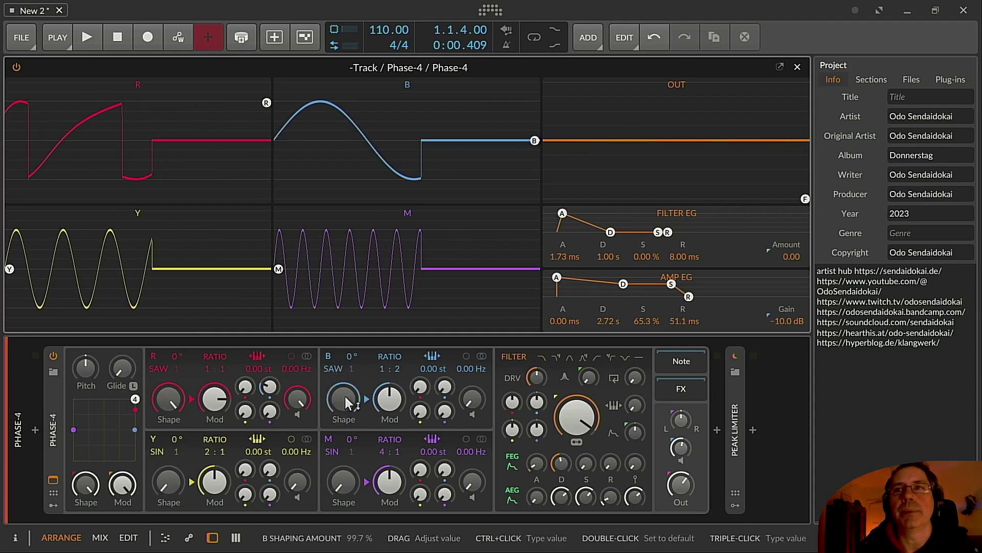
- Raise oscillator B's output level and set the modulation amounts of oscillators R and B to 0.00 %
left_click_drag(468, 408, 467, 353)
left_click_drag(270, 388, 221, 456)
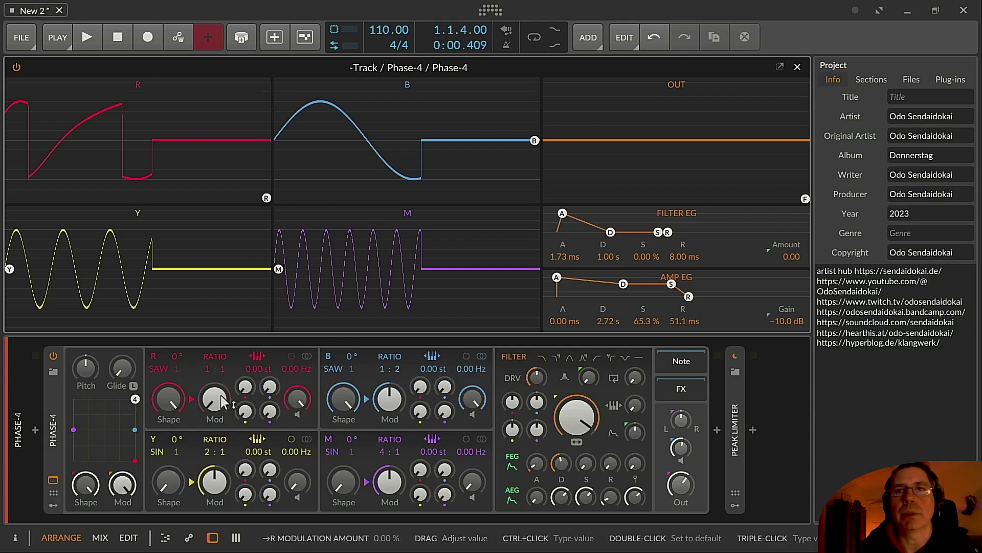
left_click_drag(387, 418, 386, 430)
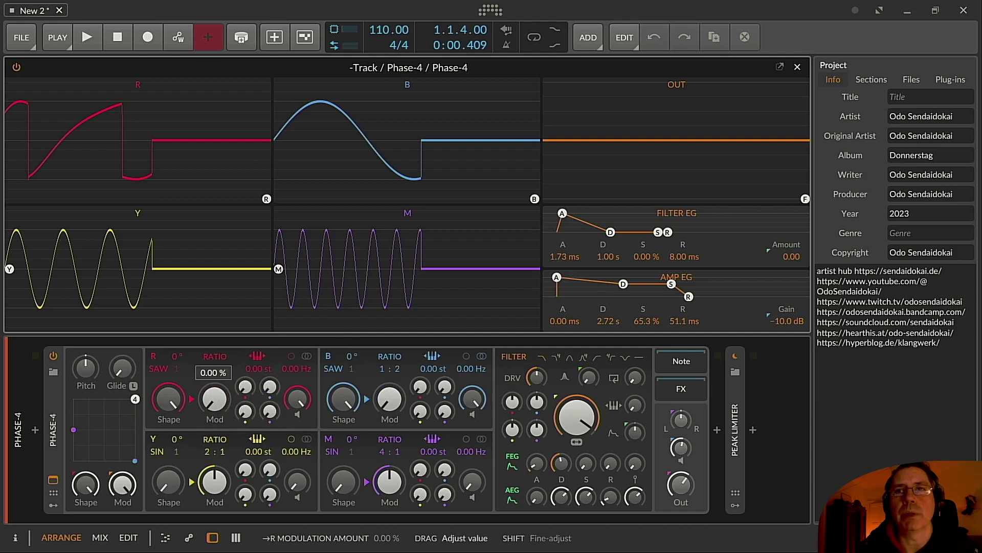
- Set oscillator Y to a fully shaped SAW at ratio 1:1 with 0.00 % modulation, and give oscillator B a 1:1 ratio
left_click_drag(158, 451, 159, 450)
left_click_drag(169, 483, 169, 424)
left_click_drag(213, 482, 213, 522)
left_click_drag(205, 449, 206, 456)
left_click_drag(399, 369, 399, 371)
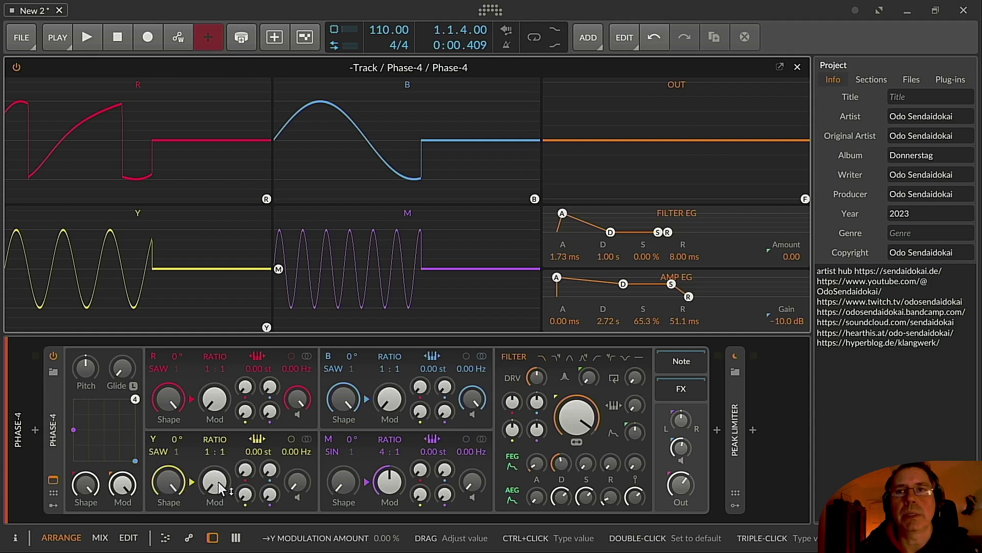
- Raise the Y and M oscillator levels and make M a fully shaped, unmodulated SAW at ratio 1:1
mouse_move(297, 482)
left_mouse_down()
mouse_move(339, 461)
mouse_move(382, 461)
mouse_move(382, 475)
left_mouse_up()
left_click_drag(471, 481, 478, 481)
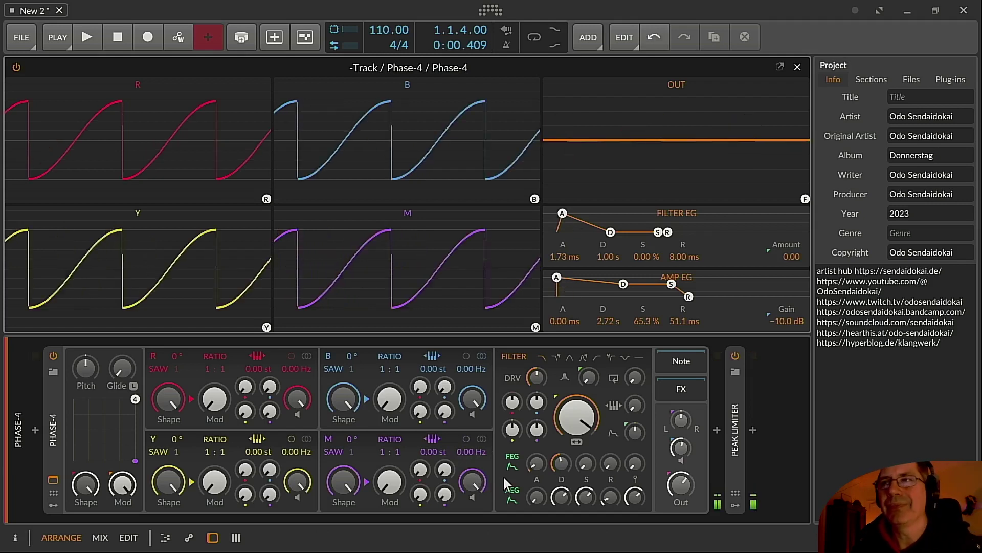
- Lower the Phase-4 output level and set the voice gain to −17.0 dB
mouse_move(681, 483)
left_mouse_down()
mouse_move(681, 512)
mouse_move(681, 490)
left_mouse_up()
mouse_move(680, 447)
left_mouse_down()
mouse_move(680, 423)
mouse_move(682, 446)
left_mouse_up()
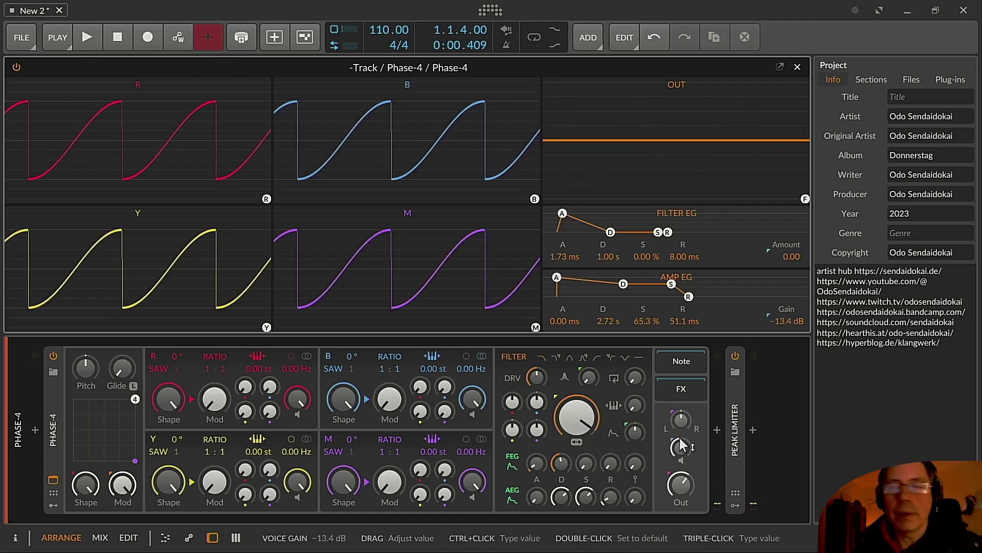
left_click_drag(682, 446, 682, 454)
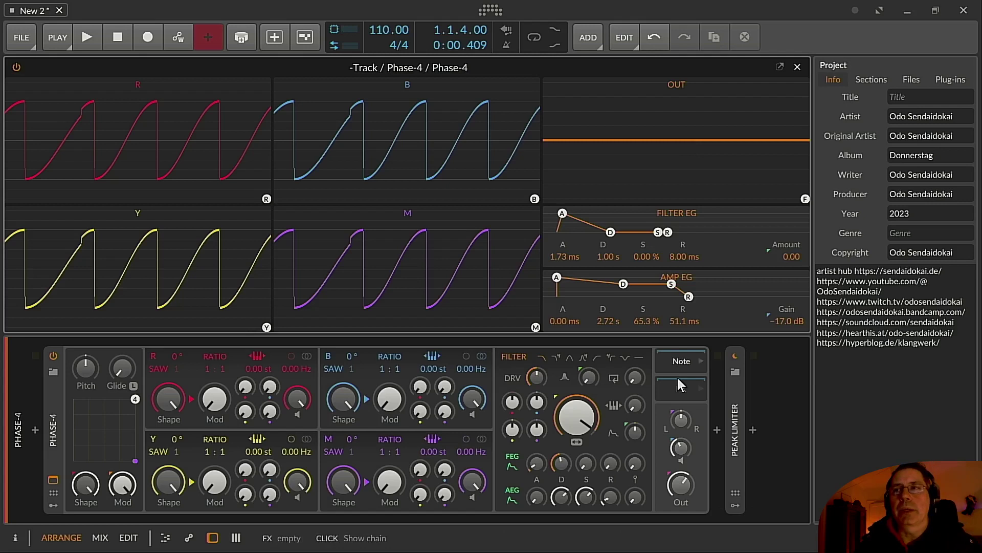
- Switch to the second filter mode, sweep the filter frequency down and back fully open, and set the voice gain to −21.5 dB
left_click(556, 354)
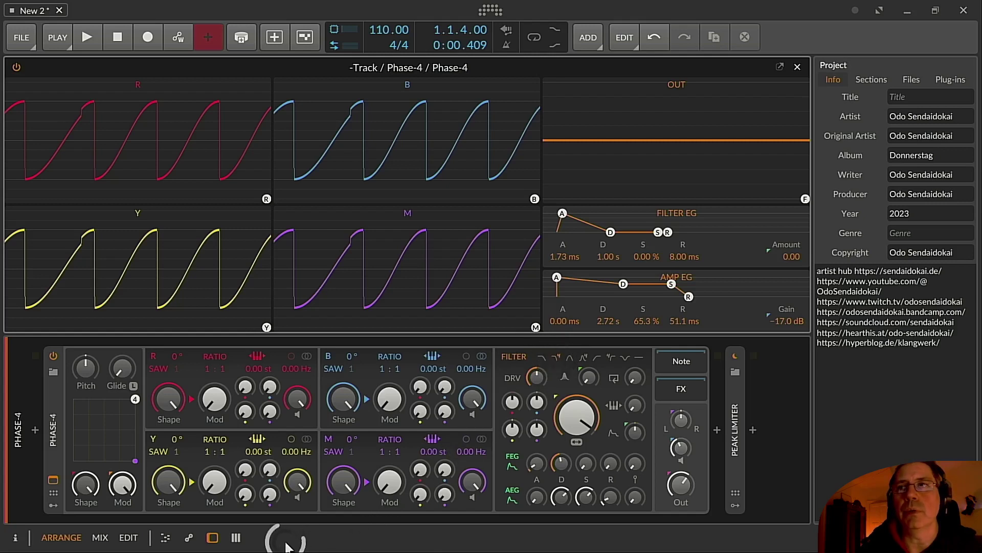
mouse_move(576, 416)
left_mouse_down()
mouse_move(577, 459)
mouse_move(576, 393)
left_mouse_up()
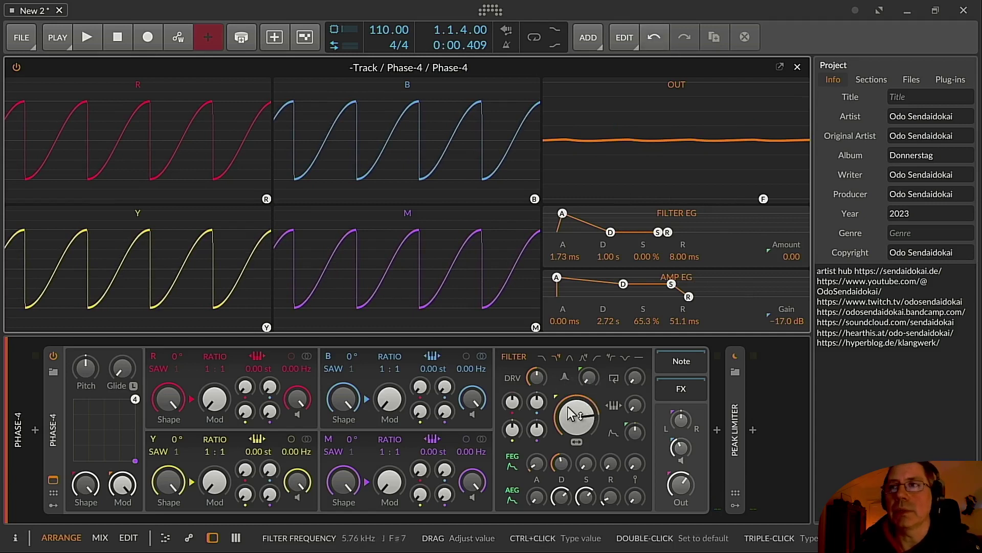
left_click_drag(681, 448, 681, 455)
mouse_move(579, 425)
left_mouse_down()
mouse_move(579, 409)
mouse_move(580, 425)
left_mouse_up()
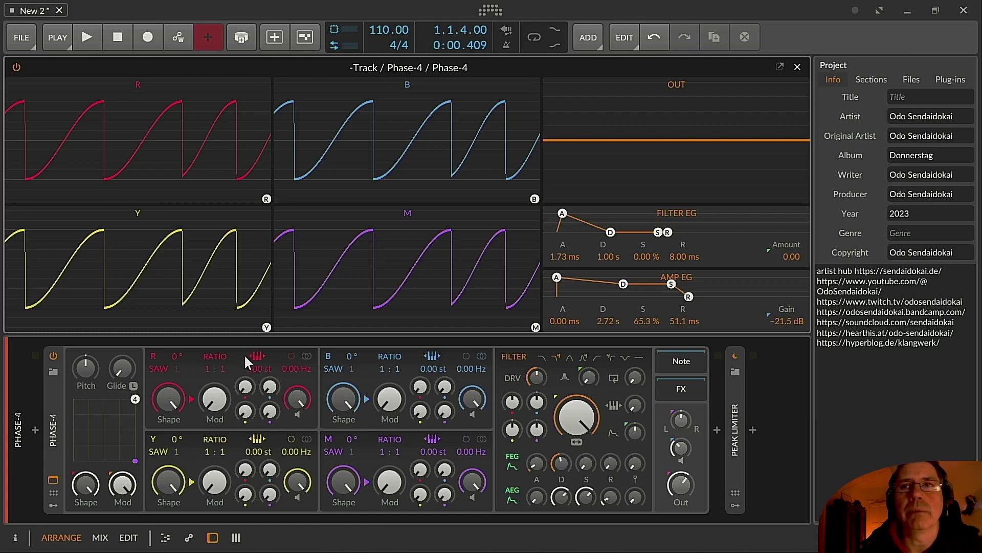
- Detune the oscillators with pitch offsets of +0.05 st for R, +0.10 st for B, −0.05 st for Y and −0.10 st for M
left_click_drag(433, 368, 432, 364)
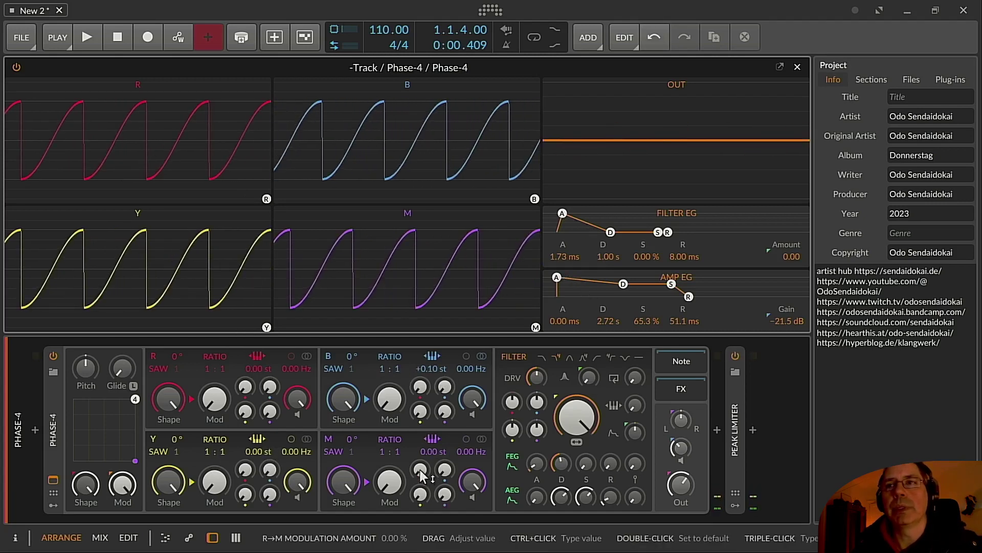
left_click_drag(433, 451, 433, 456)
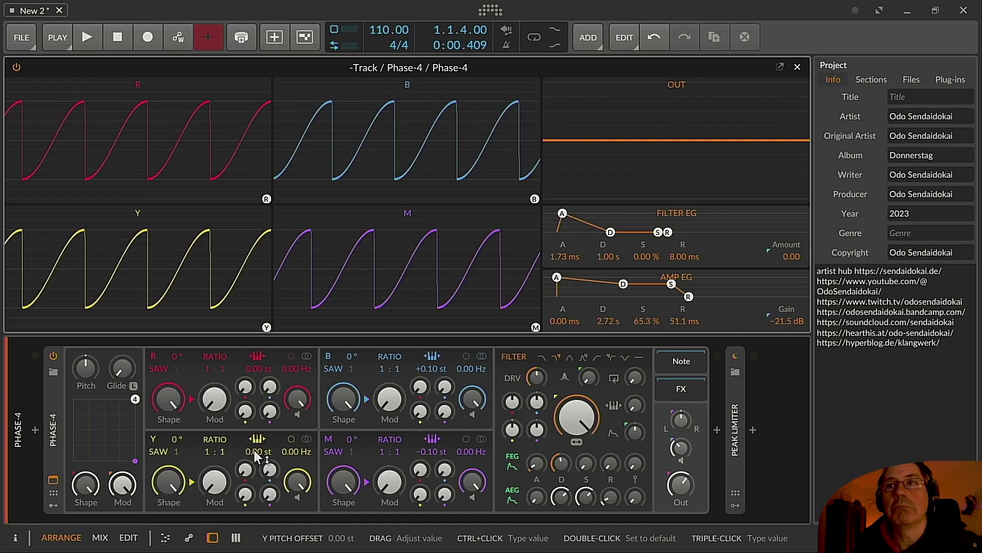
left_click_drag(249, 367, 249, 364)
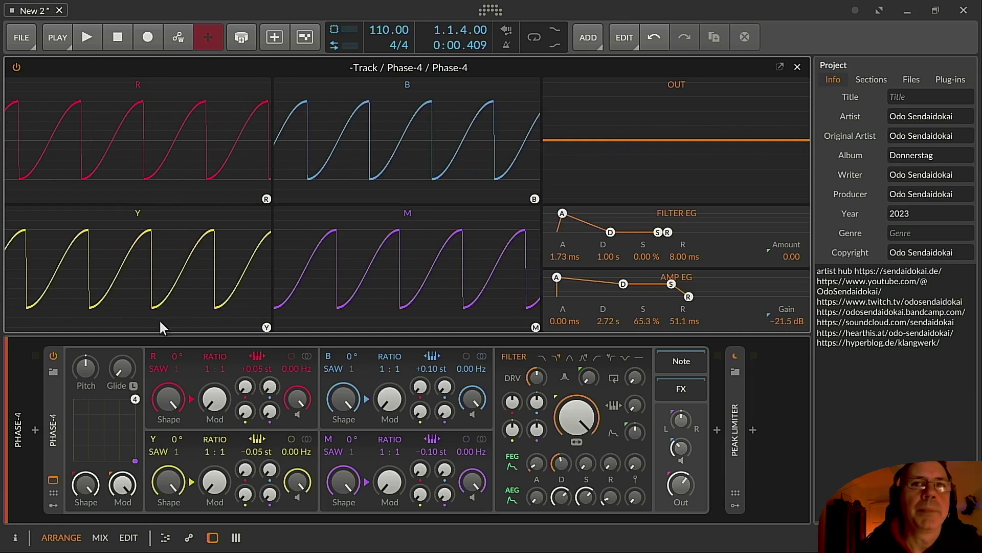
- Show the Phase-4 device's voice settings in the inspector and hide them again
left_click(54, 426)
key("i")
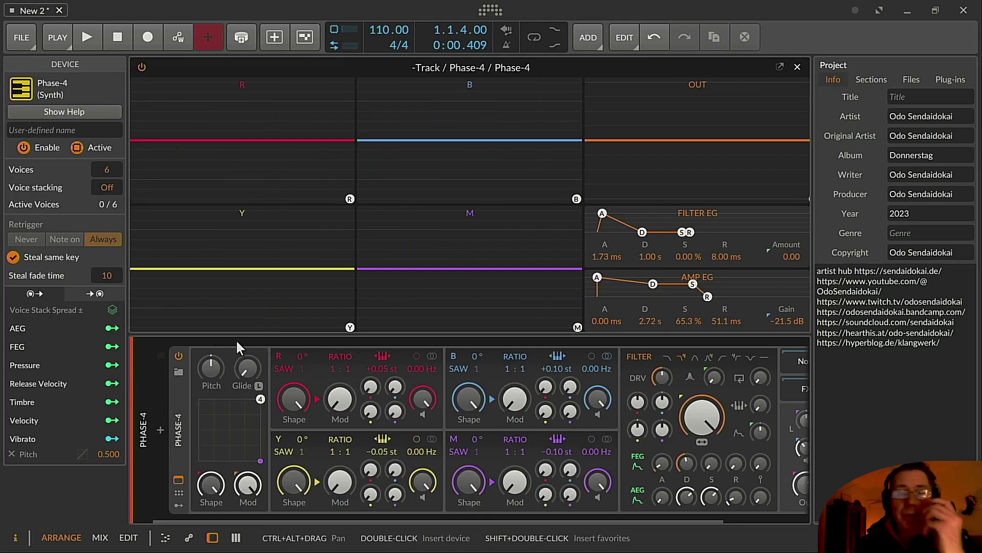
left_click(20, 541)
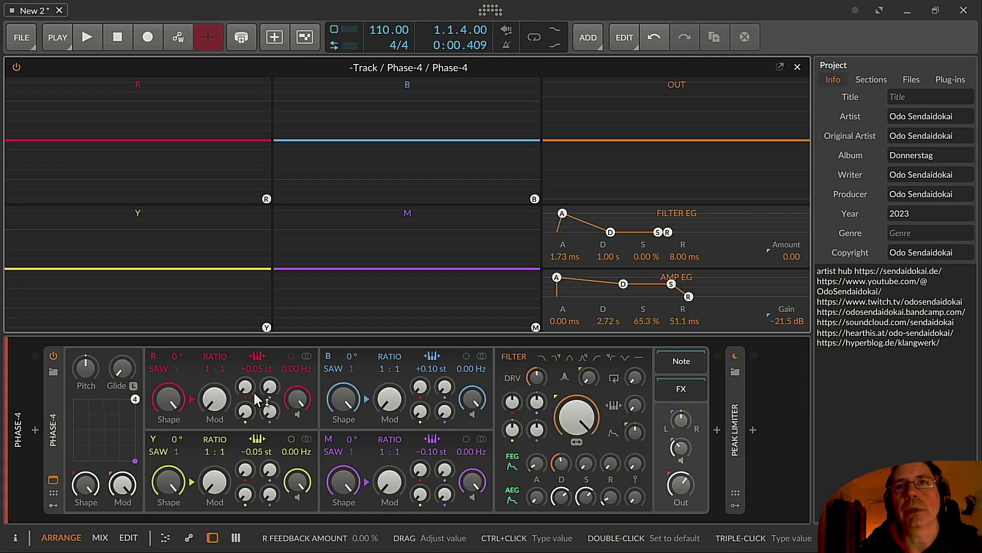
- Set the frequency offset of oscillator R to 0.31 Hz and of oscillator B to −0.41 Hz
left_click(306, 356)
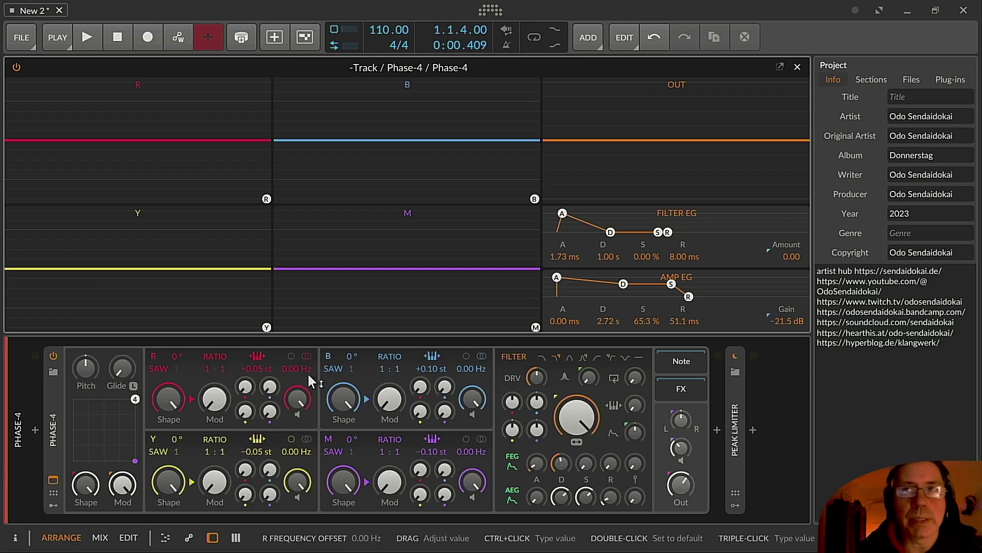
mouse_move(298, 373)
left_mouse_down()
mouse_move(298, 359)
mouse_move(298, 375)
left_mouse_up()
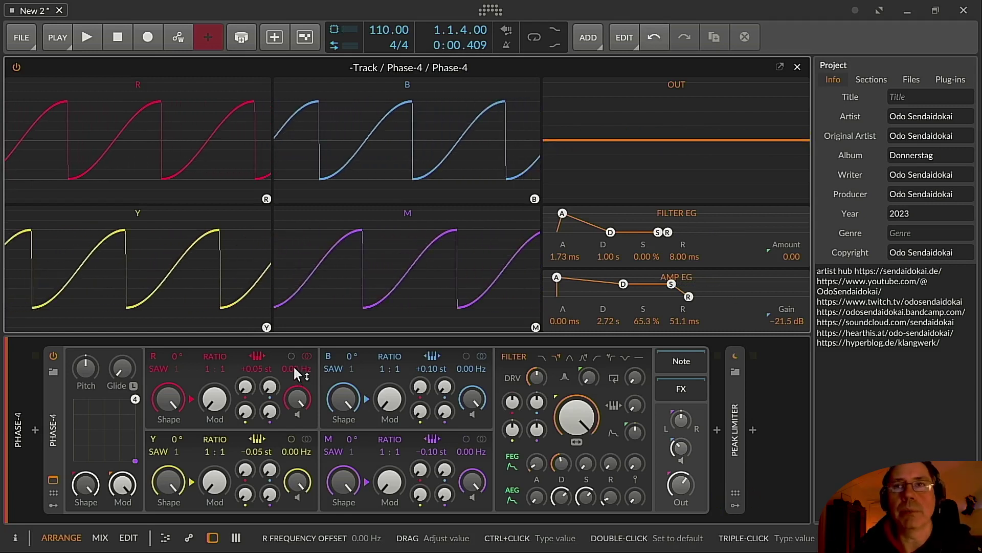
left_click(290, 355)
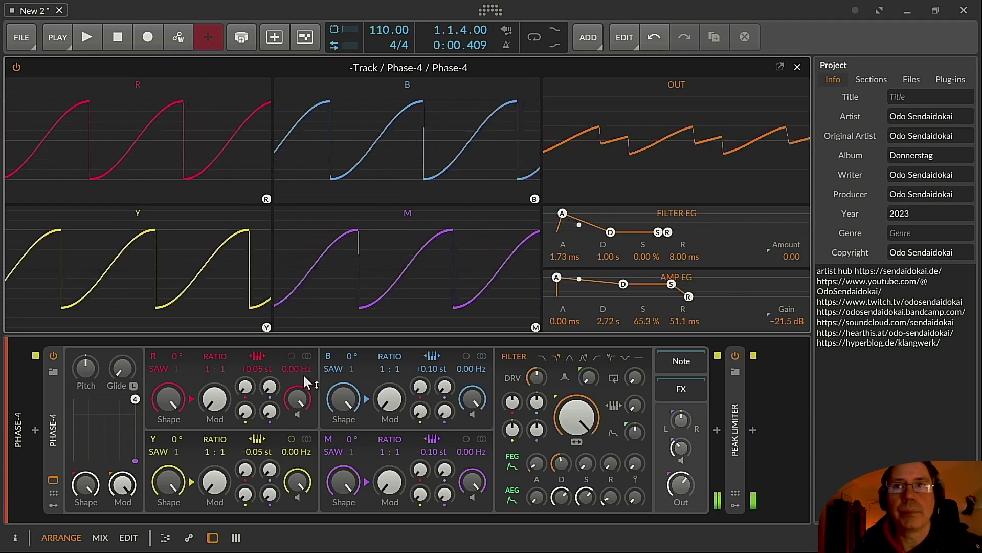
left_click_drag(294, 370, 293, 368)
left_click_drag(474, 368, 474, 368)
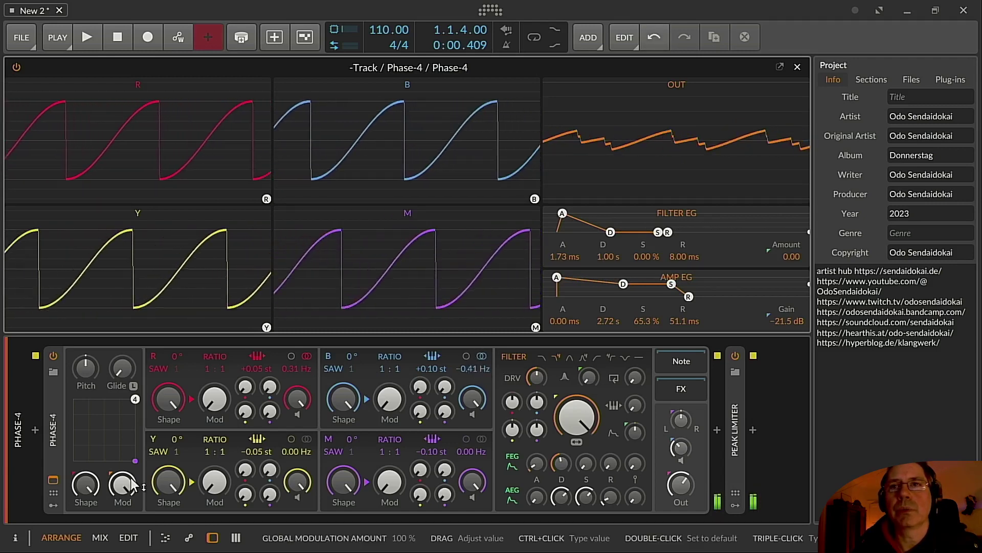
- Set the frequency offsets of oscillator Y to 0.22 Hz, M to −0.47 Hz and R to 1.40 Hz
mouse_move(299, 450)
left_mouse_down()
mouse_move(306, 442)
mouse_move(298, 451)
left_mouse_up()
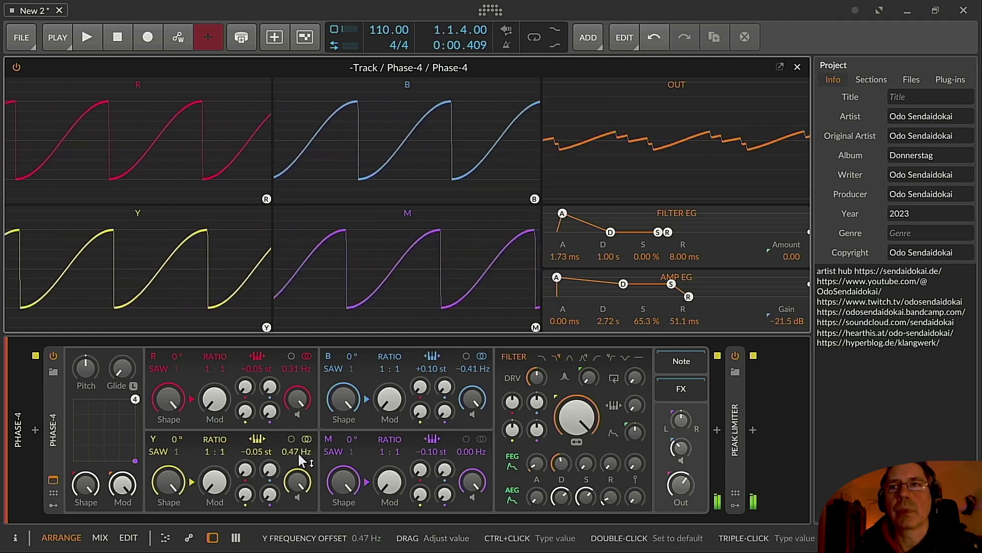
left_click_drag(467, 452, 468, 463)
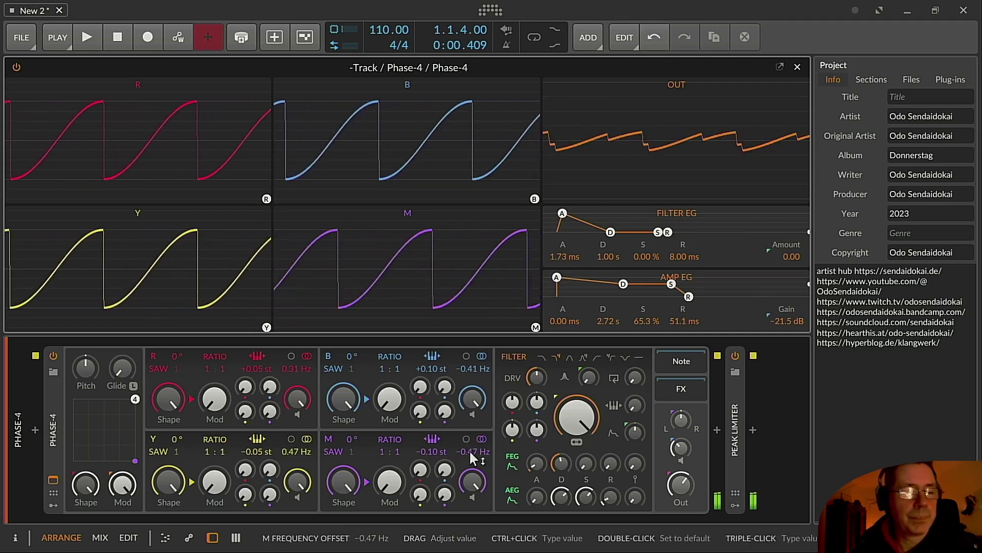
mouse_move(296, 452)
left_mouse_down()
mouse_move(296, 444)
mouse_move(296, 458)
left_mouse_up()
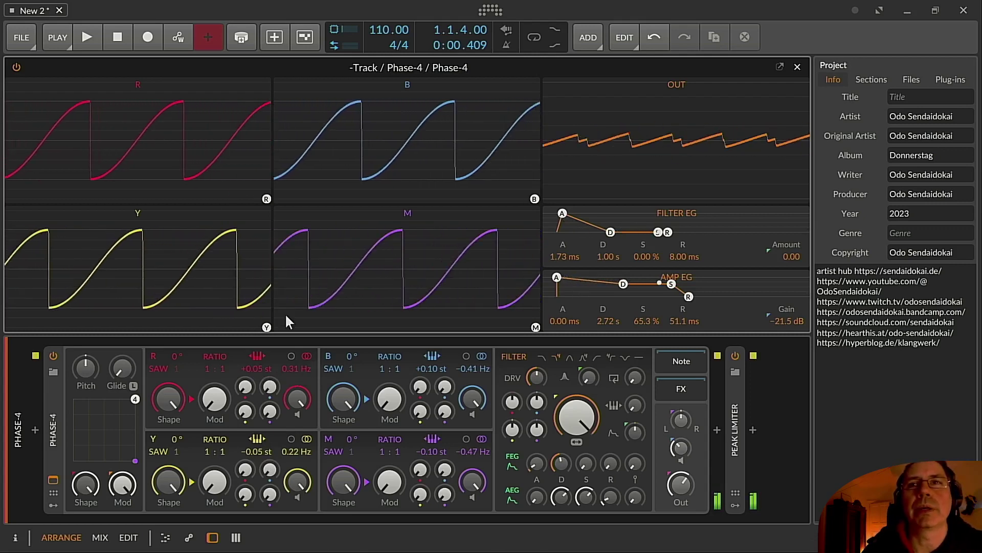
double_click(294, 368)
left_click_drag(295, 368, 295, 342)
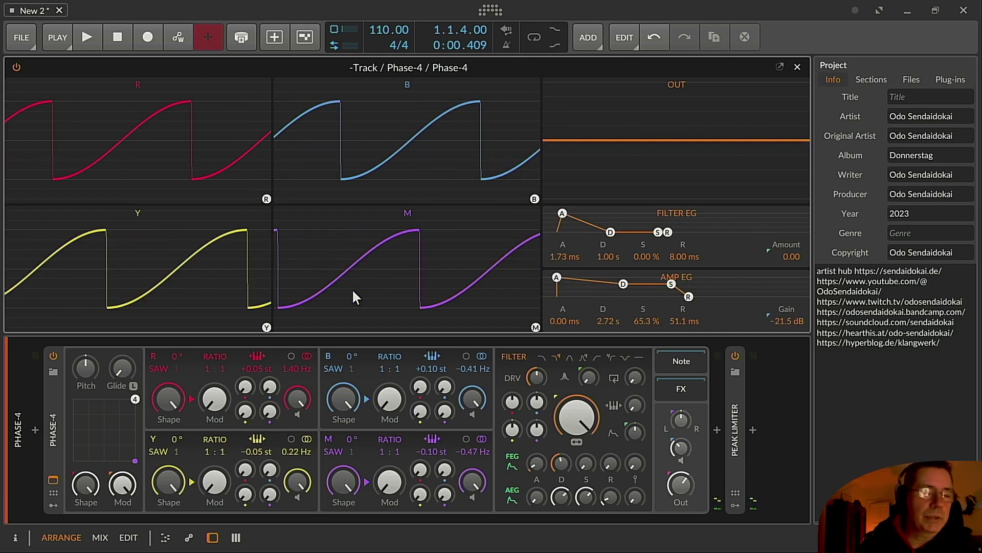
- Sweep the filter frequency down to 388 Hz and raise it slightly
mouse_move(594, 424)
left_mouse_down()
mouse_move(594, 451)
mouse_move(598, 407)
mouse_move(598, 419)
left_mouse_up()
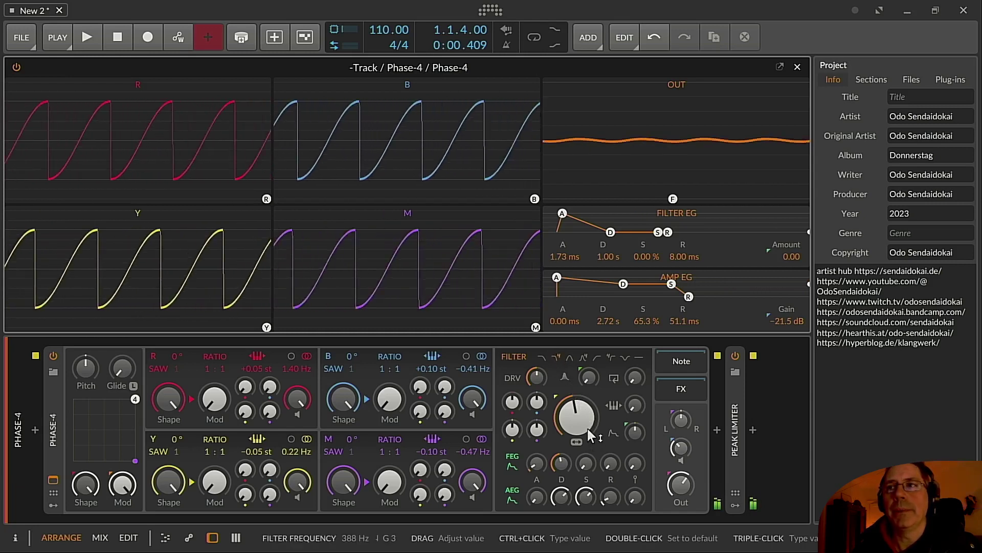
mouse_move(589, 431)
left_mouse_down()
mouse_move(588, 405)
mouse_move(588, 415)
left_mouse_up()
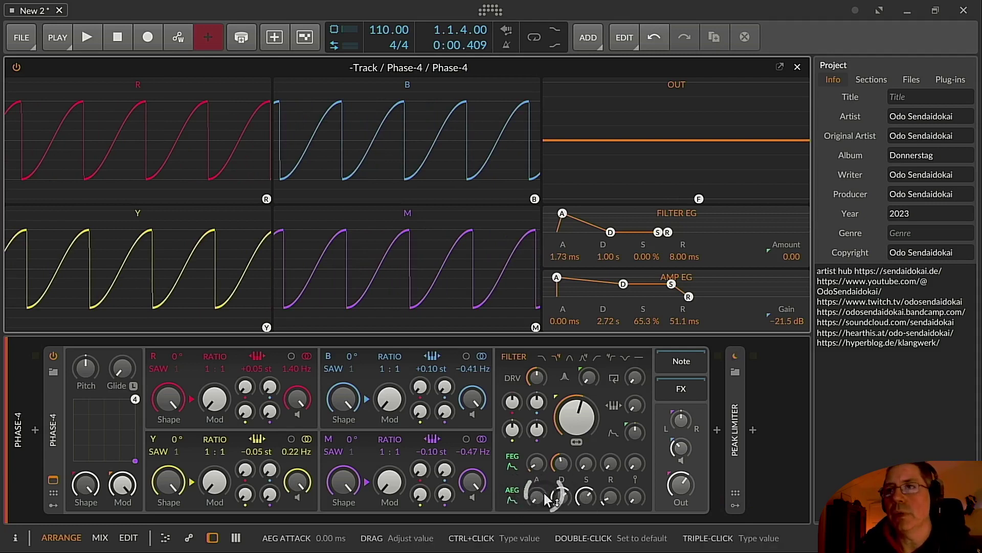
- Shape the amp envelope with 4.57 s attack, 4.98 s decay, 18.3 % sustain and 5.65 s release
left_click_drag(536, 496, 561, 491)
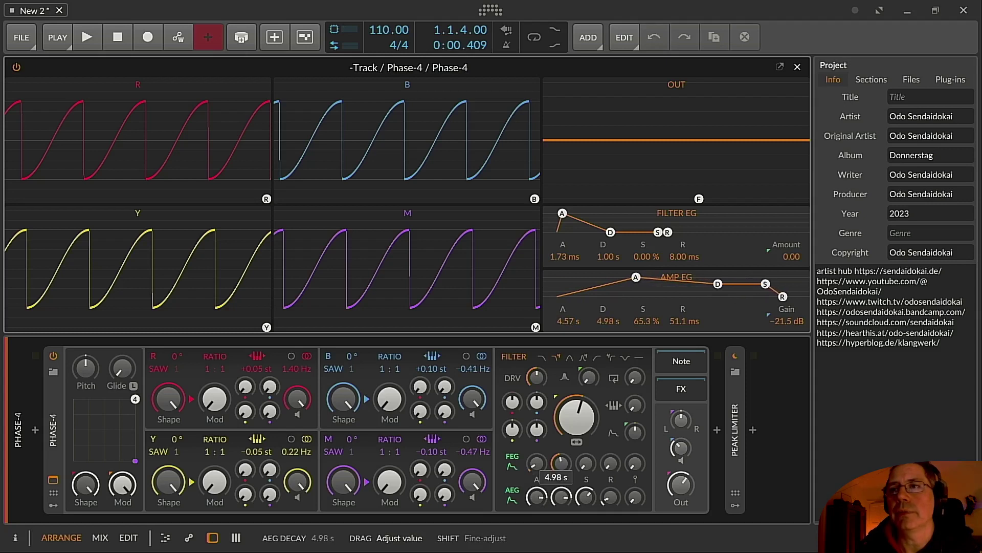
left_click_drag(561, 495, 561, 496)
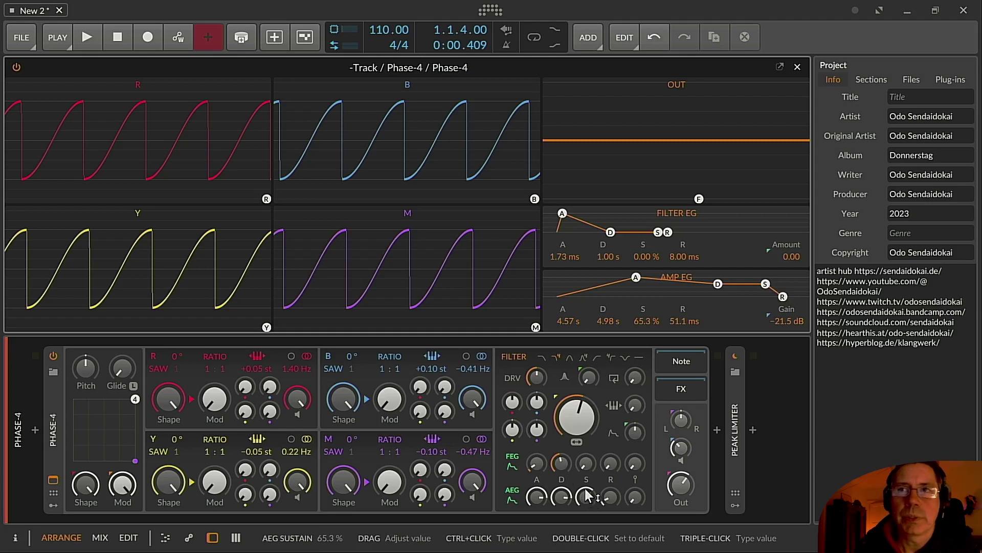
left_click_drag(587, 496, 586, 504)
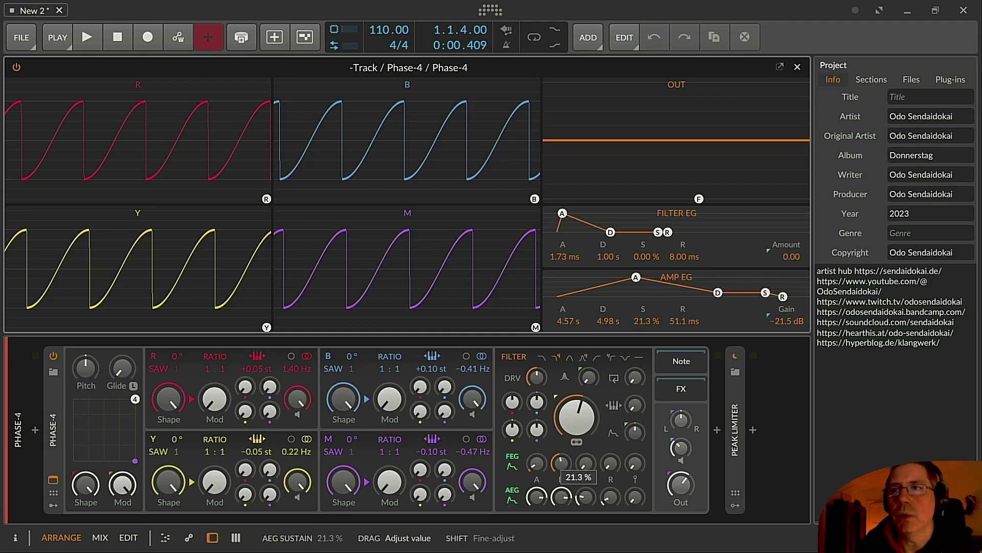
left_click_drag(610, 496, 609, 476)
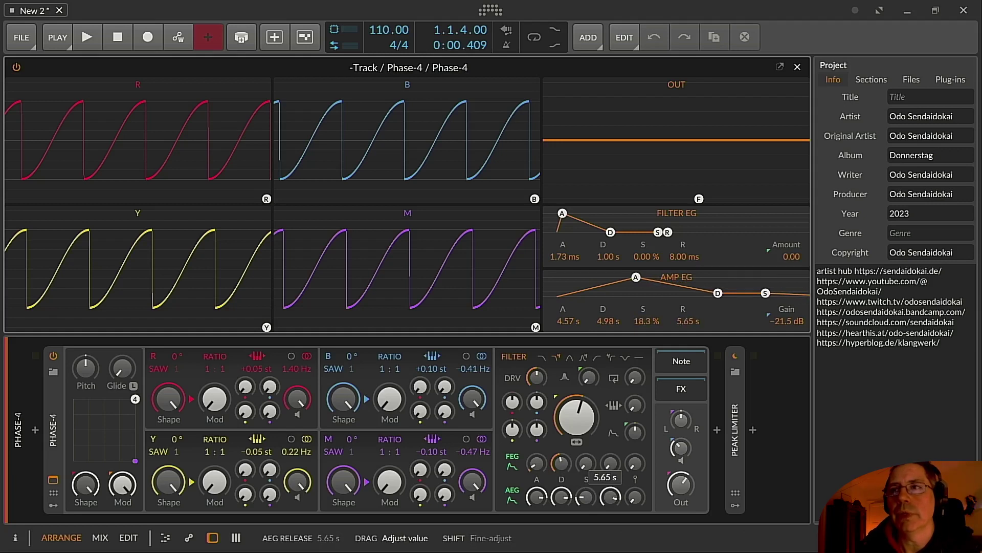
left_click_drag(610, 496, 609, 496)
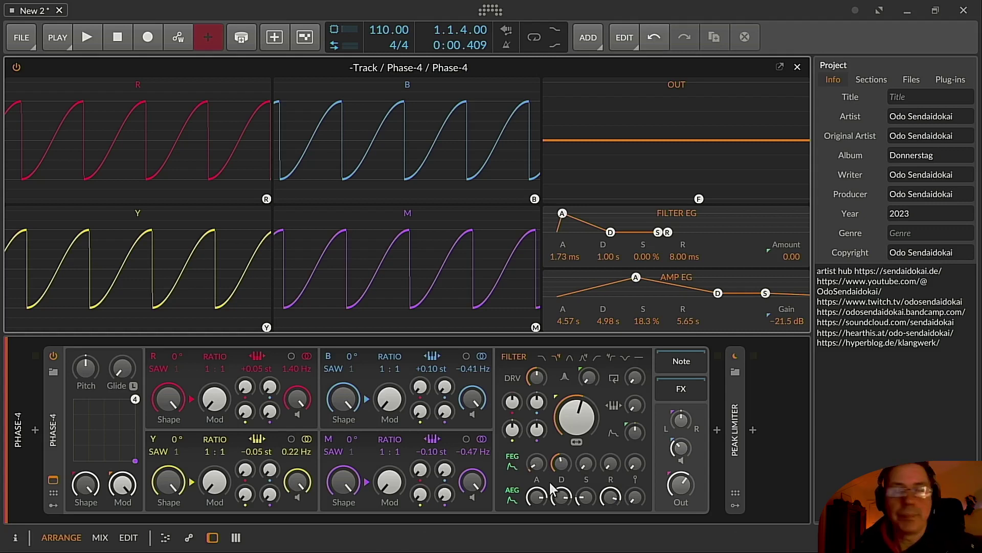
- Lower the filter frequency and set the filter envelope amount to 71.68
left_click_drag(578, 422, 574, 415)
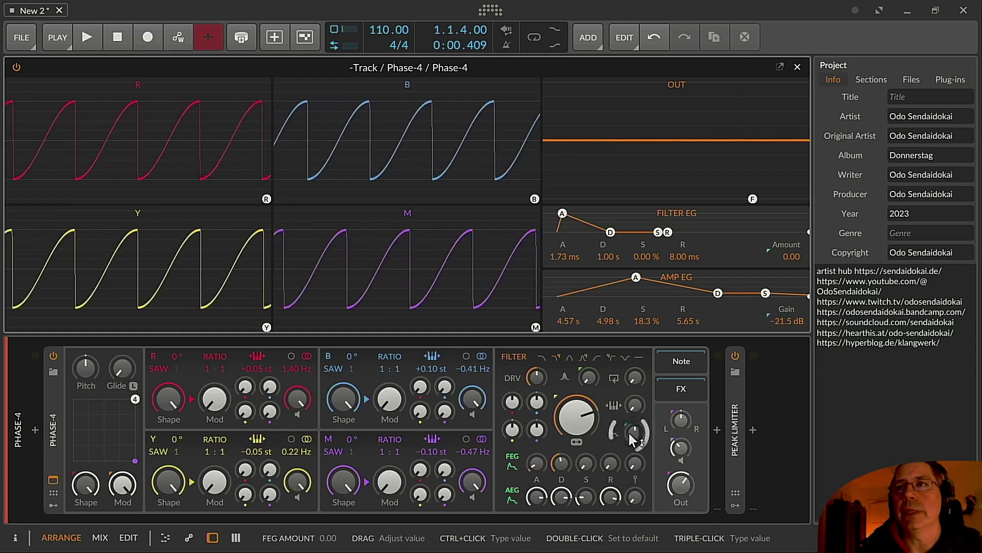
left_click_drag(634, 429, 634, 399)
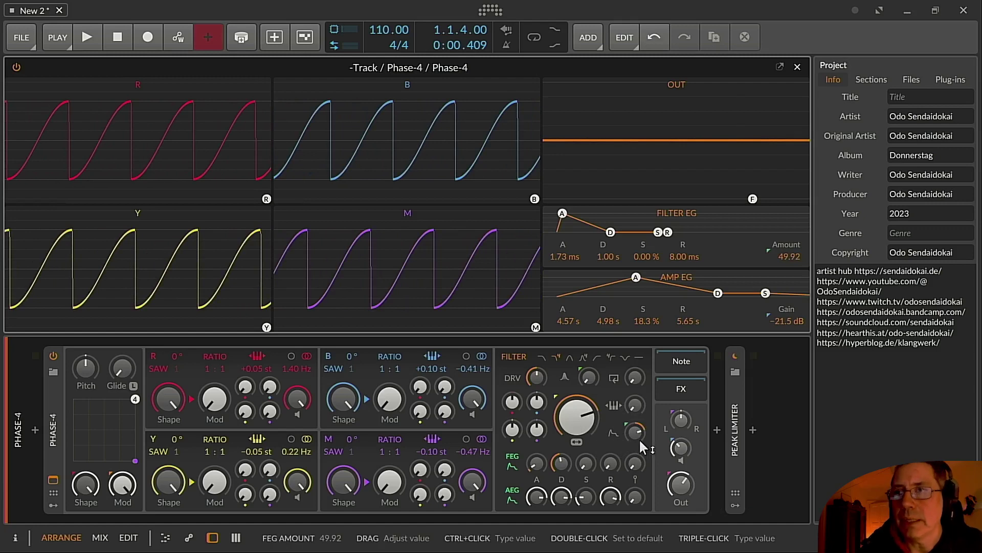
left_click_drag(576, 417, 576, 450)
left_click_drag(636, 436, 635, 433)
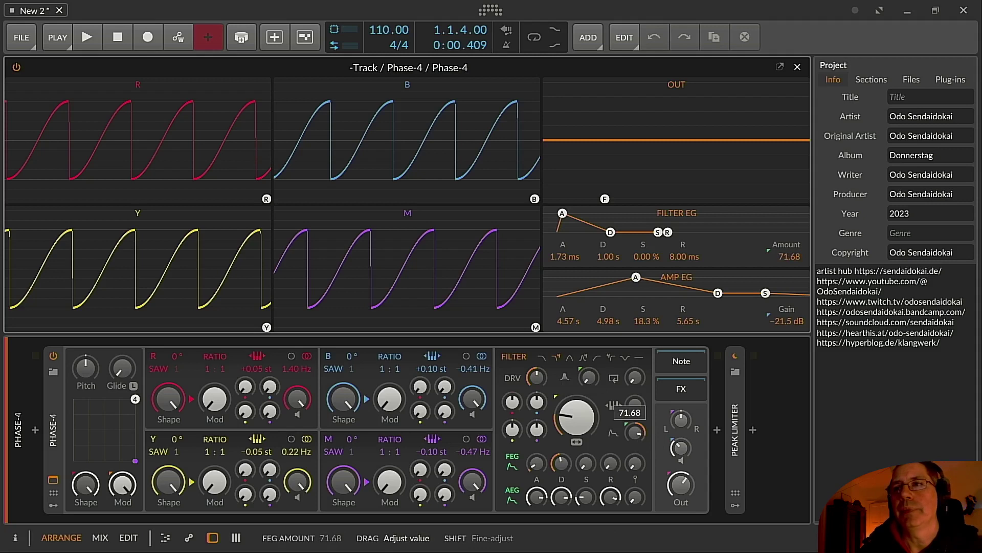
- Raise the filter envelope amount to 79.36 and lower the amp envelope sustain to 15.7 %
left_click_drag(636, 433, 635, 429)
mouse_move(579, 498)
left_mouse_down()
mouse_move(579, 507)
mouse_move(586, 495)
left_mouse_up()
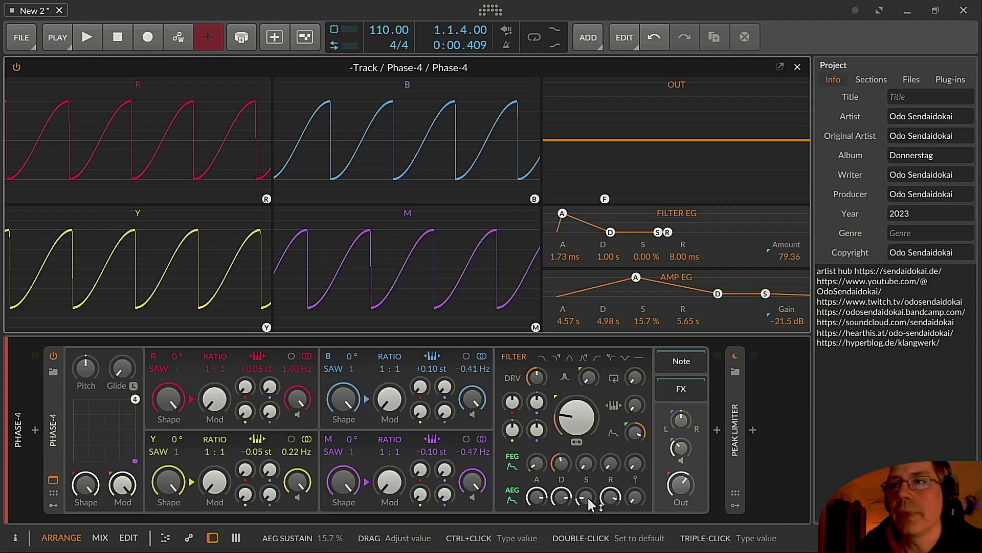
key("m")
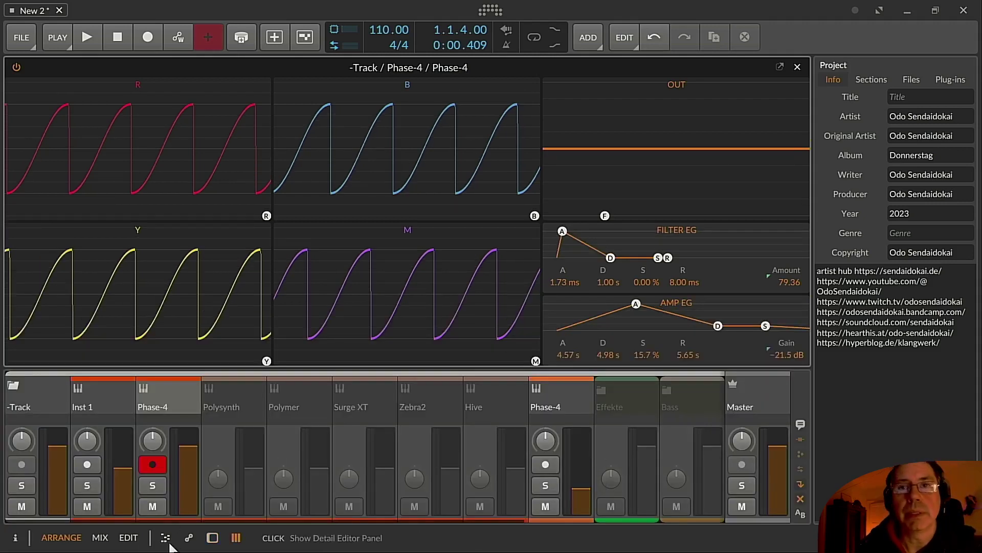
left_click(212, 538)
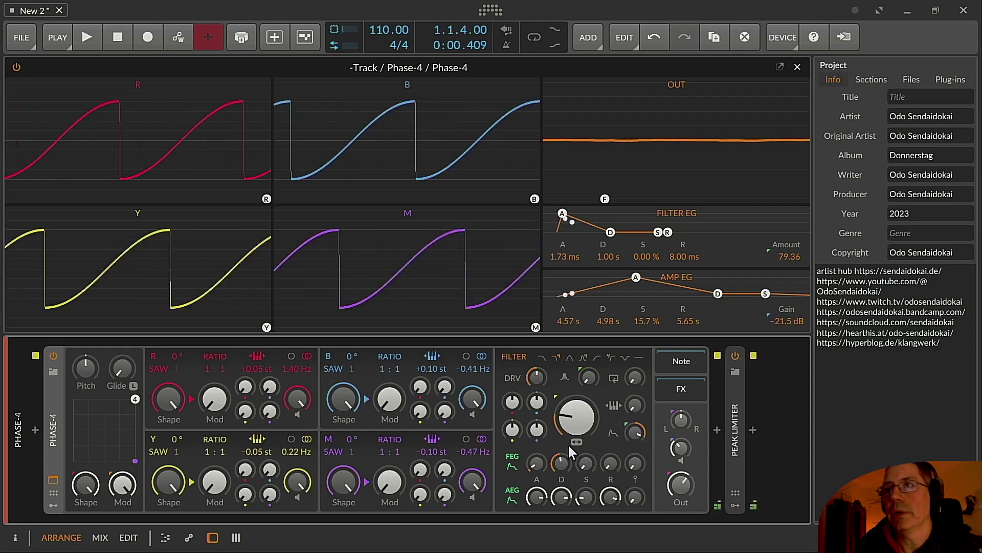
- Set the filter envelope to 8.00 s attack, 8.00 s decay and 68.3 % sustain, the amp sustain to 9.33 %, and lower the filter frequency slightly
left_click_drag(537, 463, 593, 447)
left_click_drag(585, 497, 585, 501)
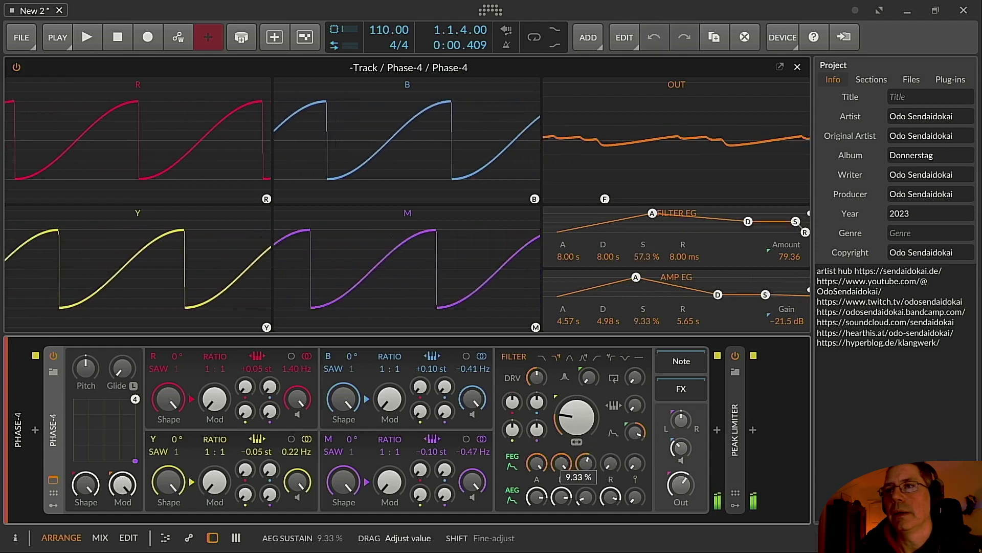
left_click_drag(585, 463, 588, 467)
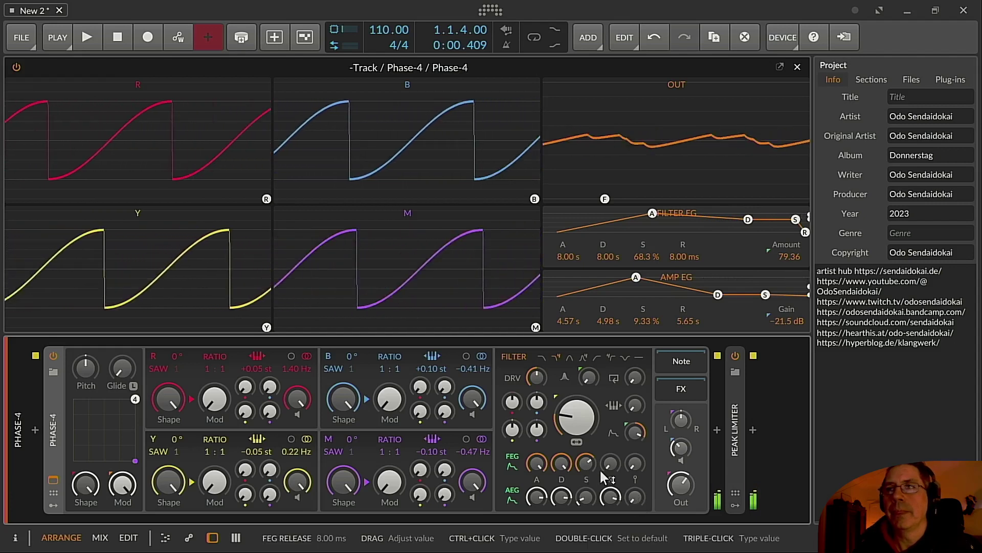
mouse_move(573, 415)
left_mouse_down()
mouse_move(574, 422)
mouse_move(572, 412)
left_mouse_up()
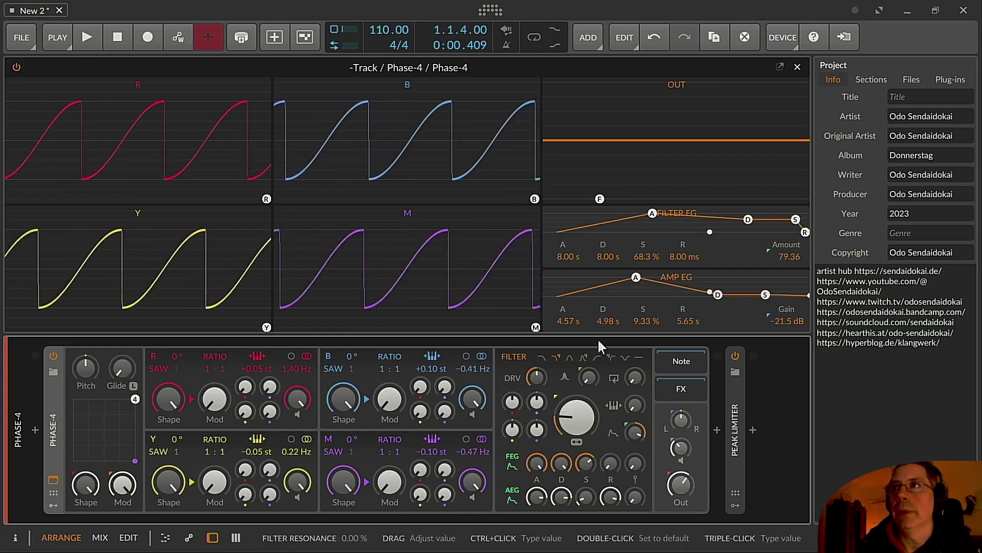
- Raise the Phase-4 device's number of voices in stages to 19
left_click(16, 538)
left_click(177, 431)
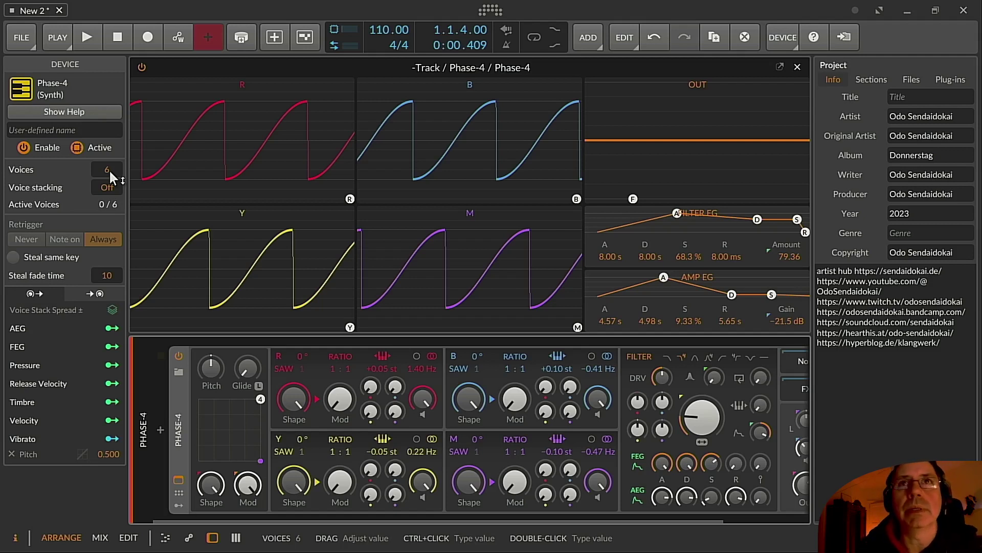
left_click_drag(112, 178, 112, 177)
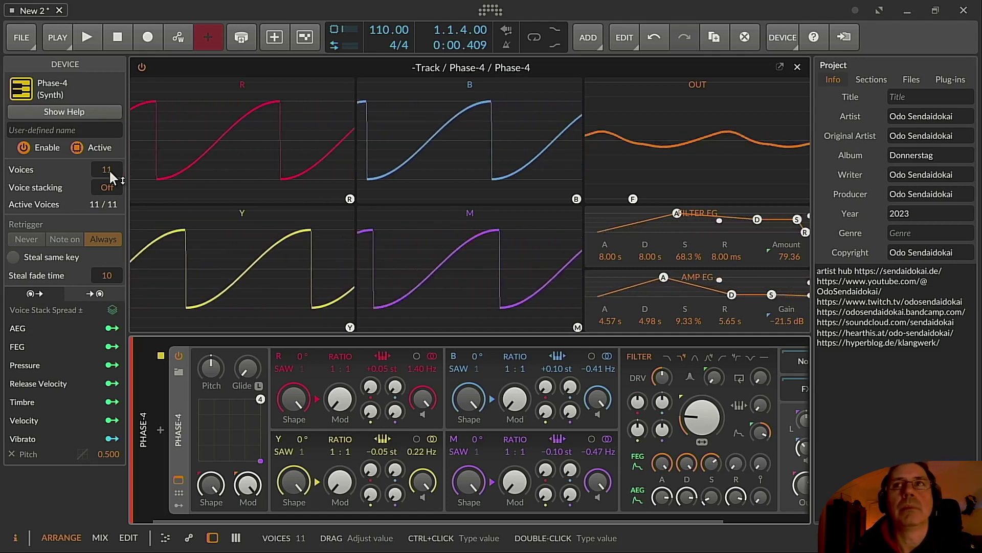
left_click_drag(110, 176, 111, 167)
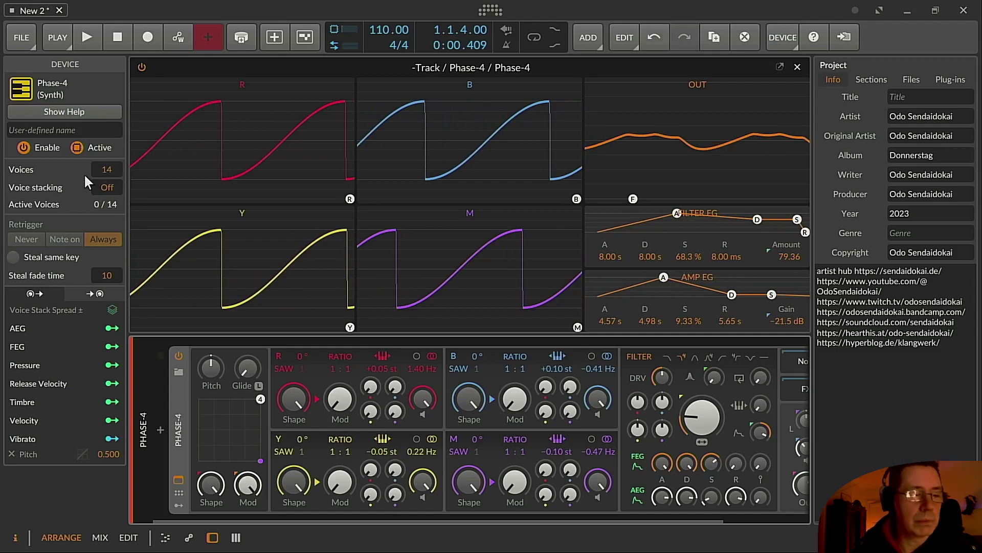
left_click_drag(109, 174, 108, 173)
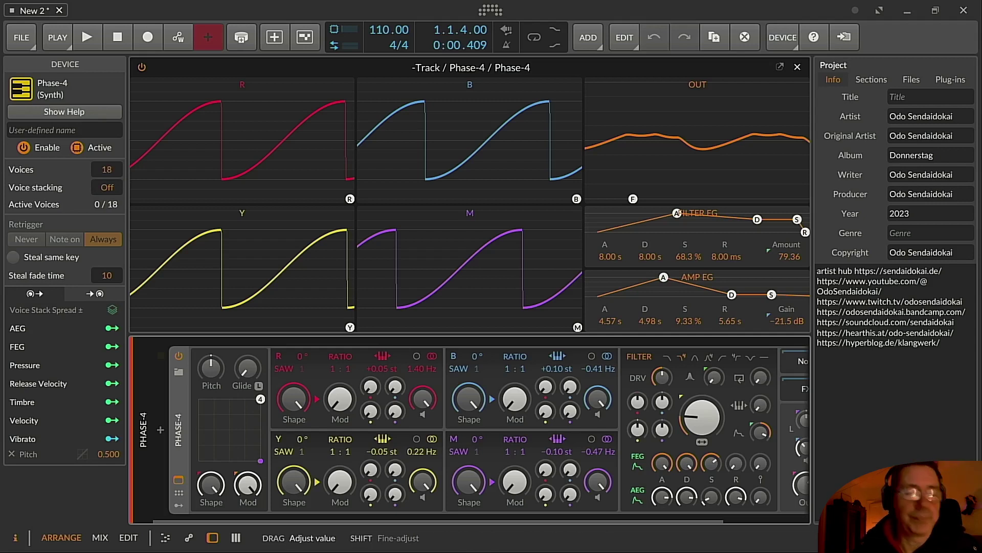
left_click_drag(109, 173, 108, 173)
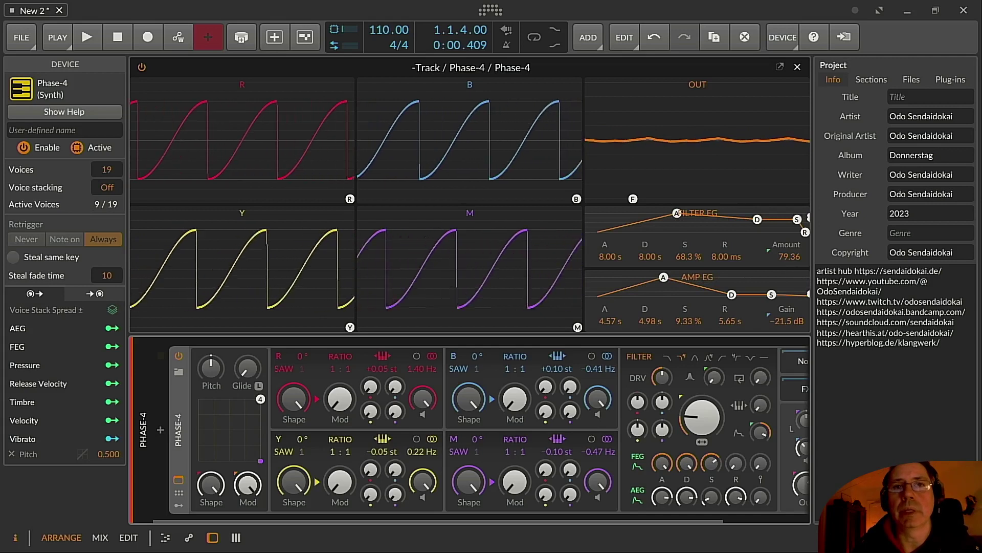
left_click(14, 541)
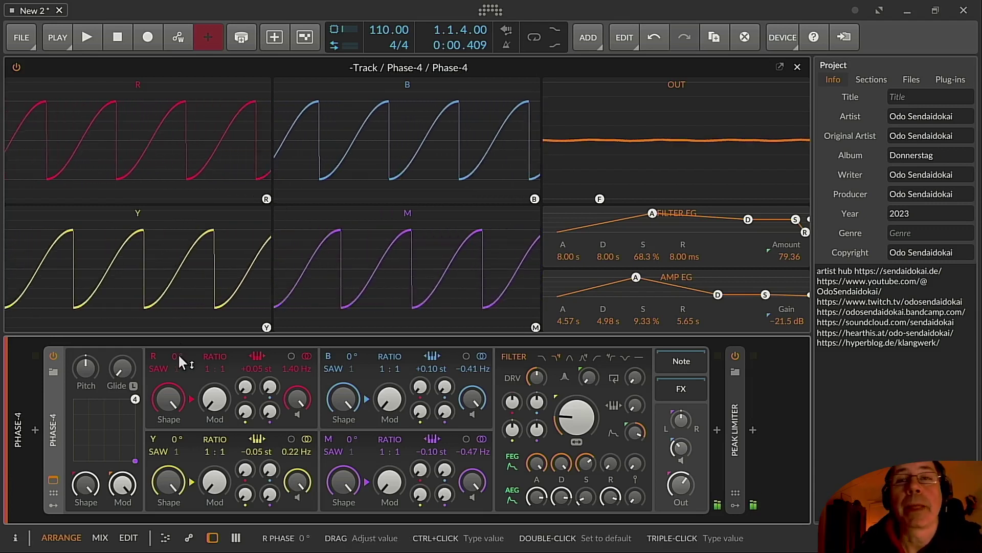
- Set the oscillator phases to 8° for R, 37° for B, −34° for M and −23° for Y, and raise the amp gain to −15.3 dB
left_click_drag(174, 358, 174, 350)
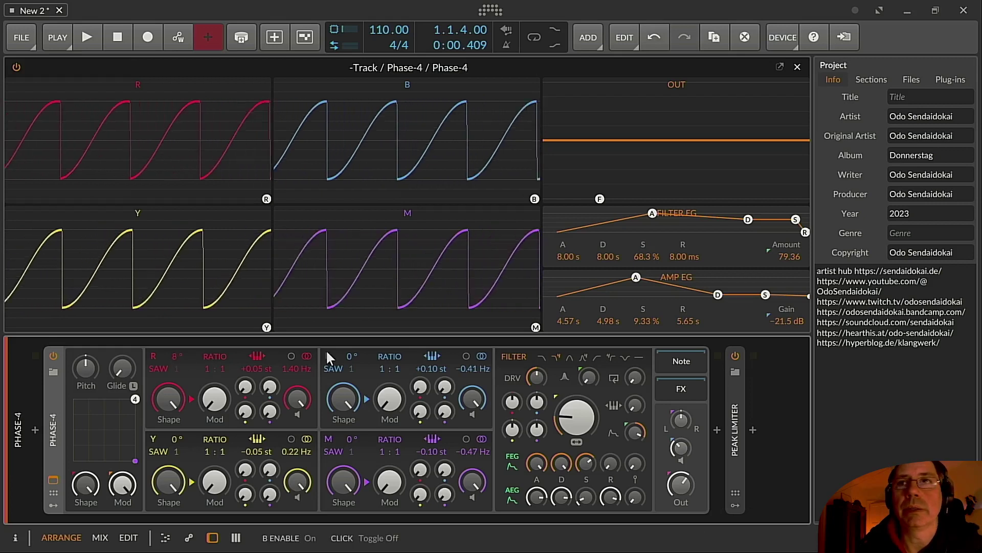
left_click_drag(350, 358, 351, 352)
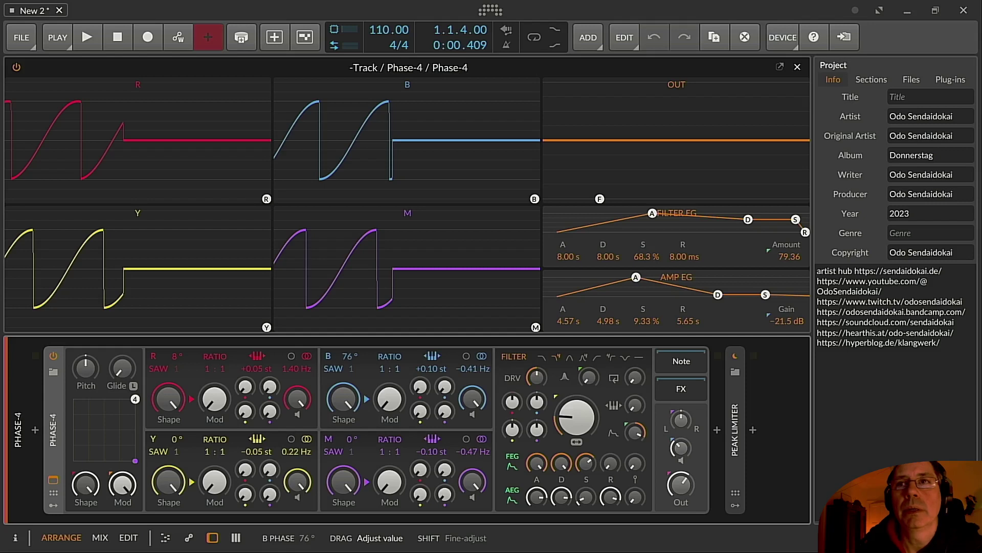
left_click_drag(350, 352, 336, 370)
left_click_drag(350, 355, 350, 355)
left_click_drag(351, 438, 351, 456)
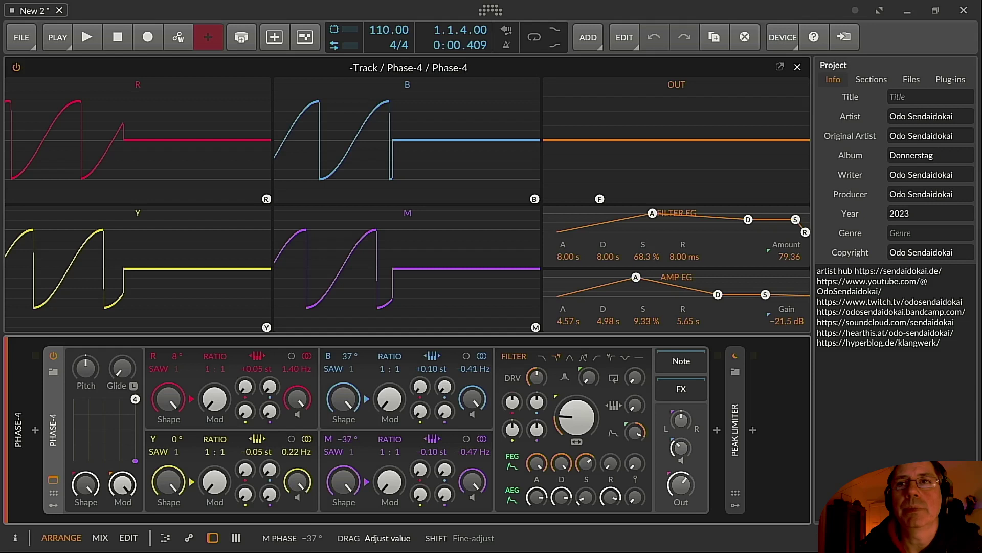
left_click_drag(174, 438, 174, 448)
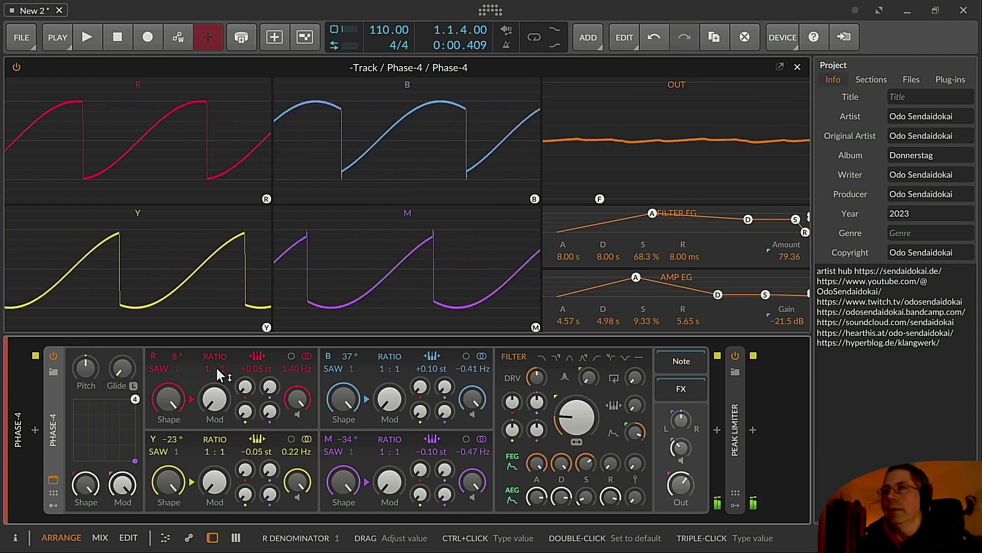
left_click_drag(642, 436, 642, 418)
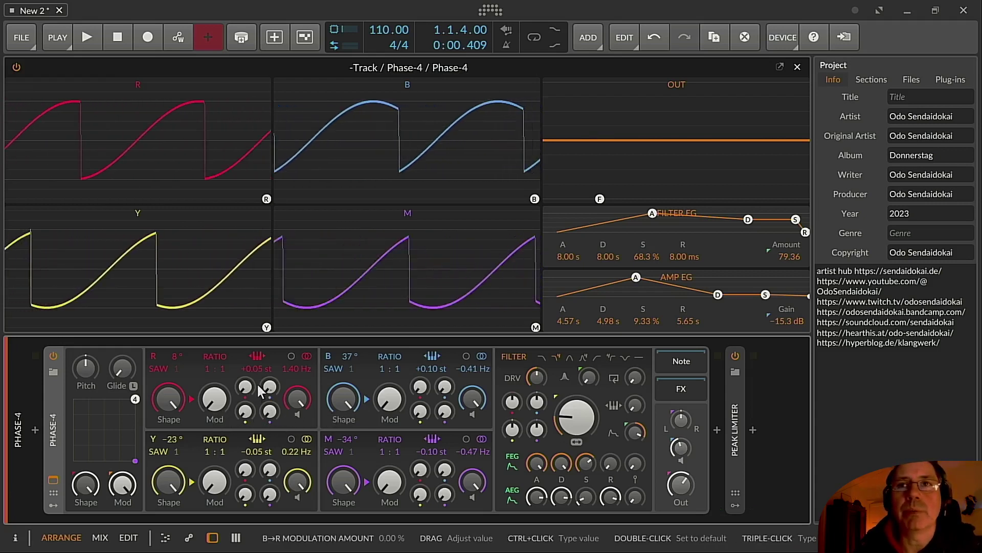
- Raise oscillator R's overall modulation amount fully and add modulation of R from oscillators B, Y and M
left_click_drag(220, 401, 219, 462)
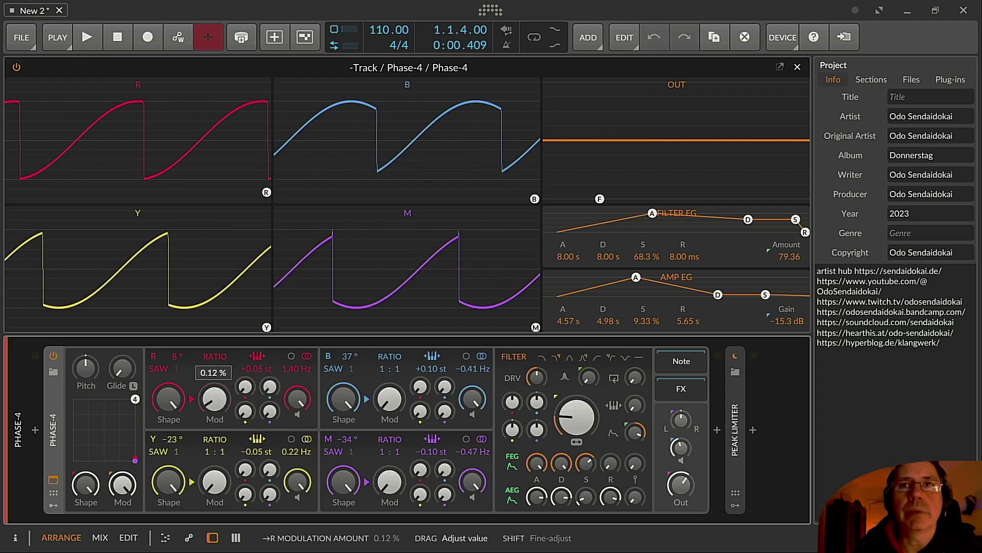
left_click_drag(217, 404, 217, 353)
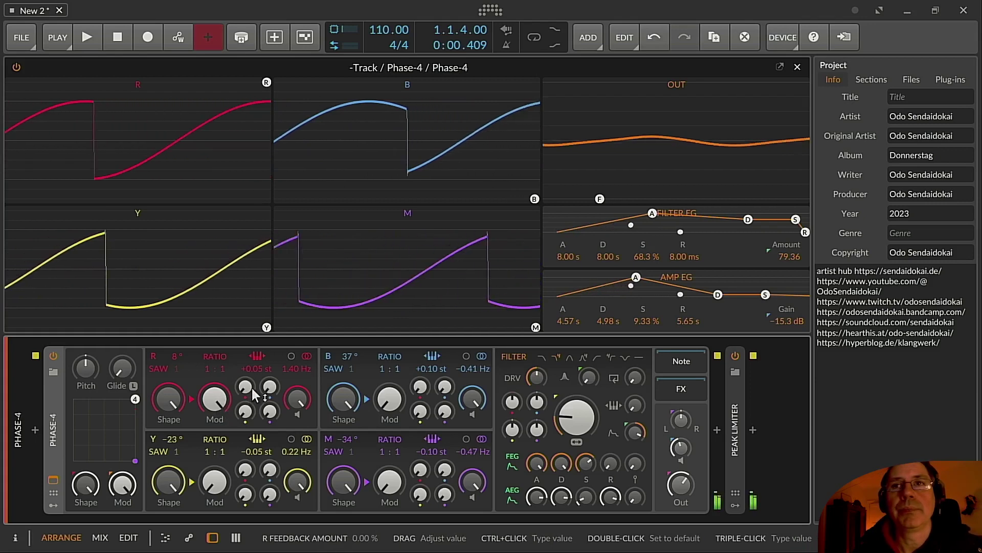
mouse_move(250, 396)
left_mouse_down()
mouse_move(250, 386)
mouse_move(250, 397)
left_mouse_up()
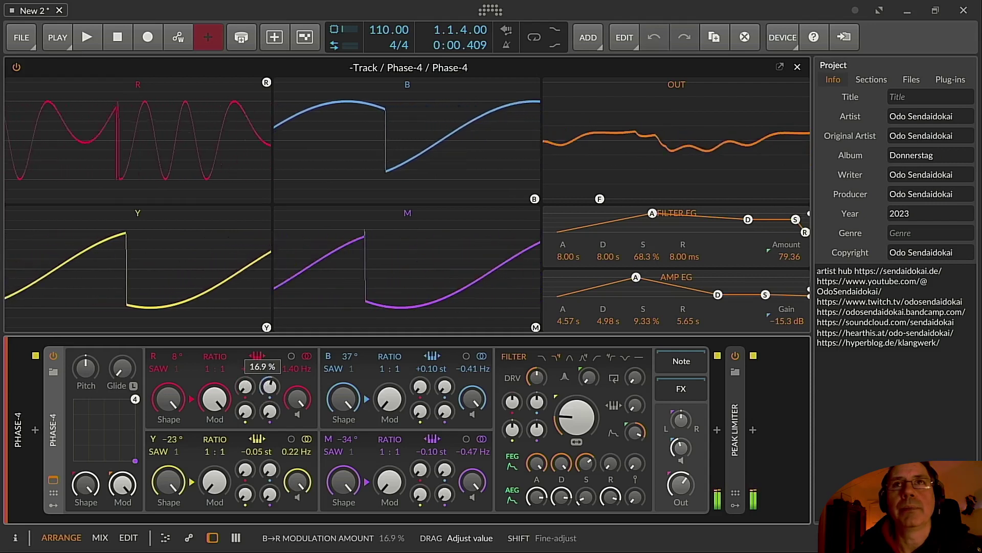
left_click_drag(272, 389, 269, 412)
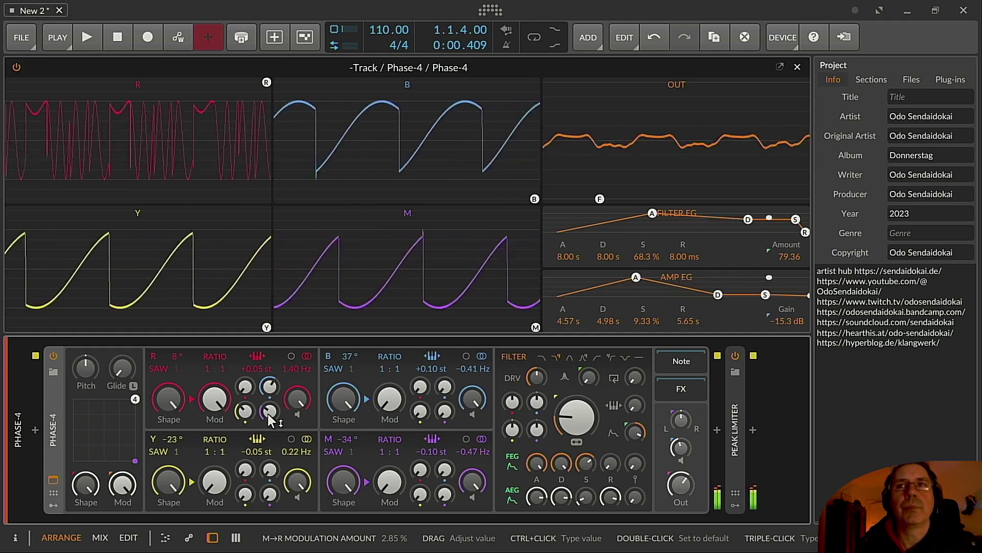
left_click_drag(270, 413, 268, 414)
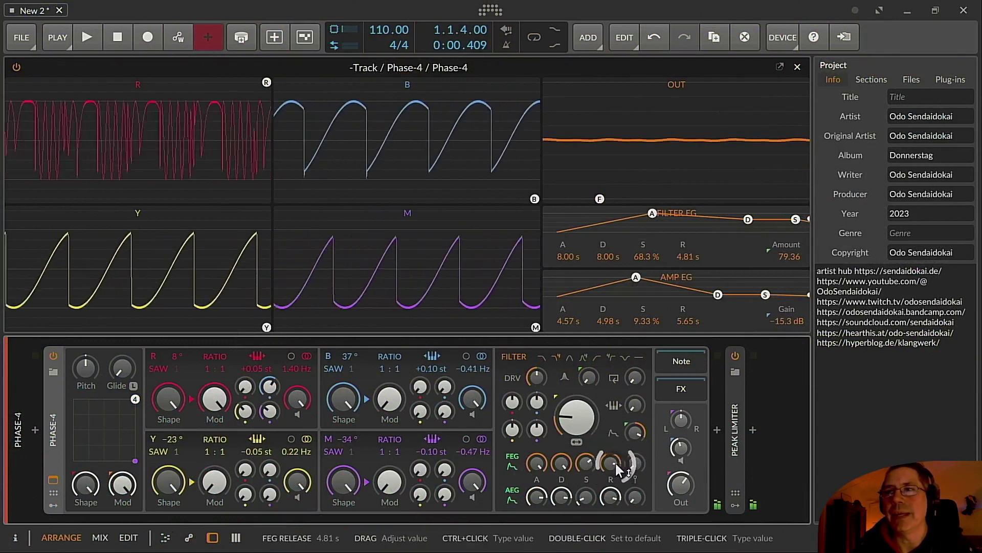
- Drop the filter envelope release to 10.4 ms for comparison and raise it to 6.27 s
mouse_move(614, 460)
left_mouse_down()
mouse_move(615, 507)
mouse_move(613, 458)
left_mouse_up()
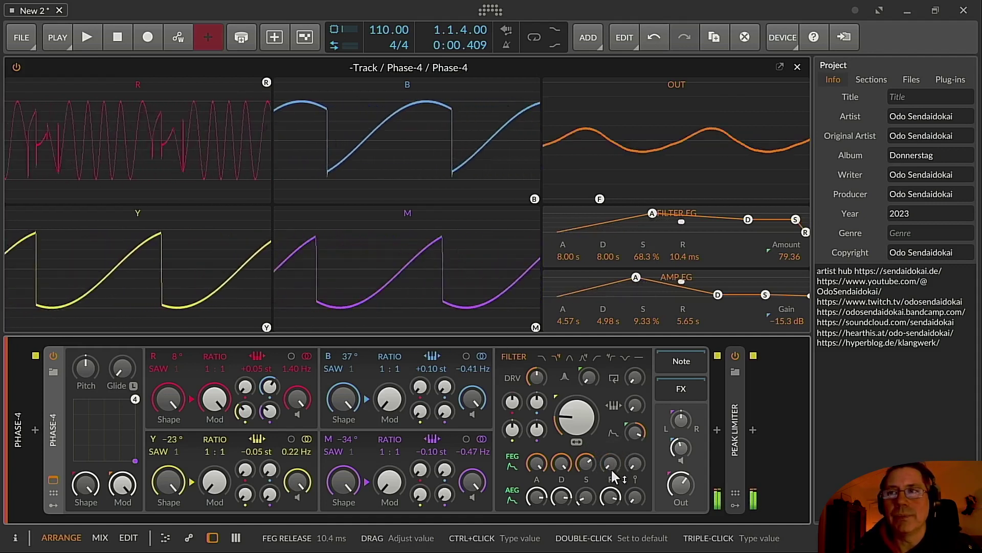
left_click_drag(613, 472, 613, 438)
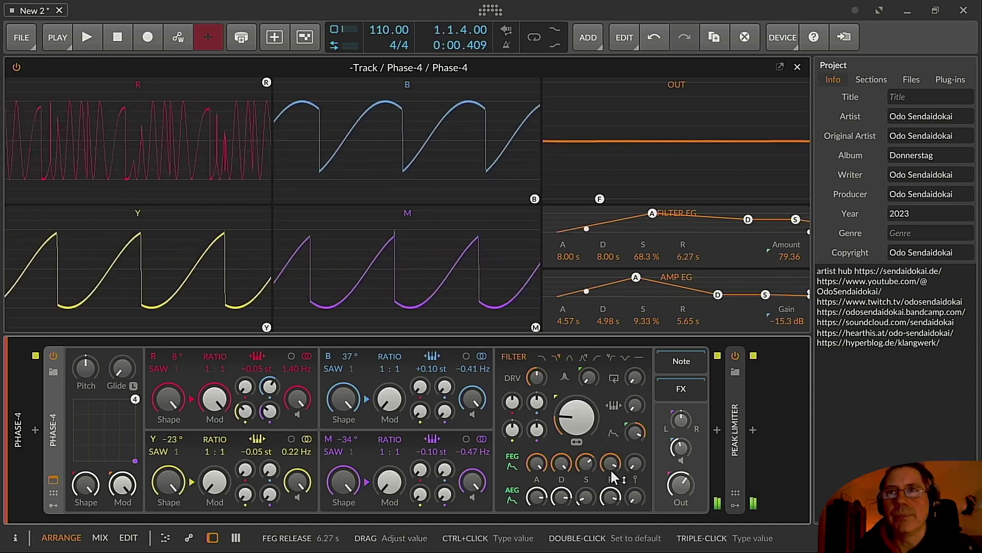